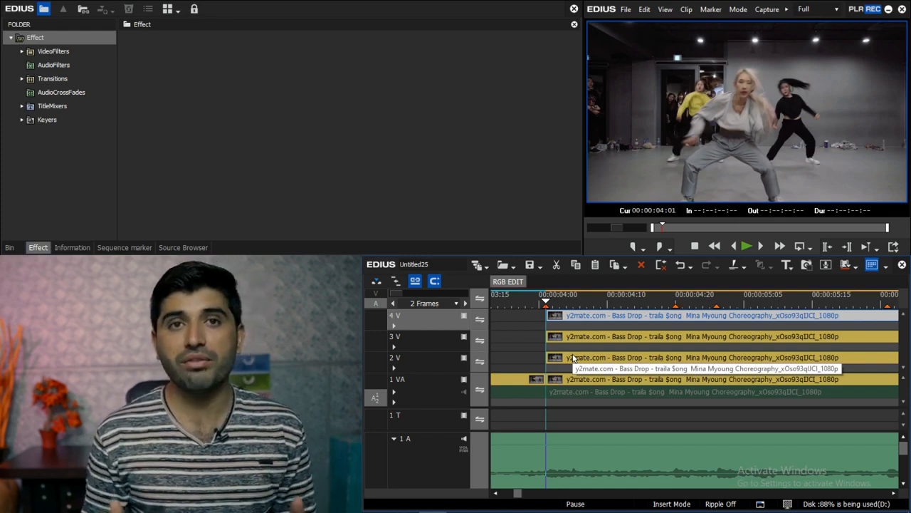
- Rename the clip on video track 2 V as RED in its clip properties
{"action": "left_click", "coordinate": [621, 361]}
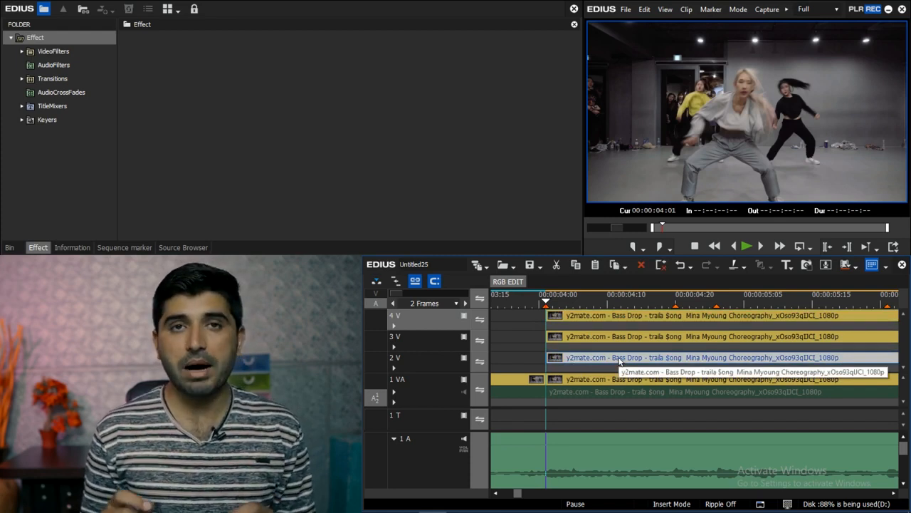
{"action": "right_click", "coordinate": [621, 358]}
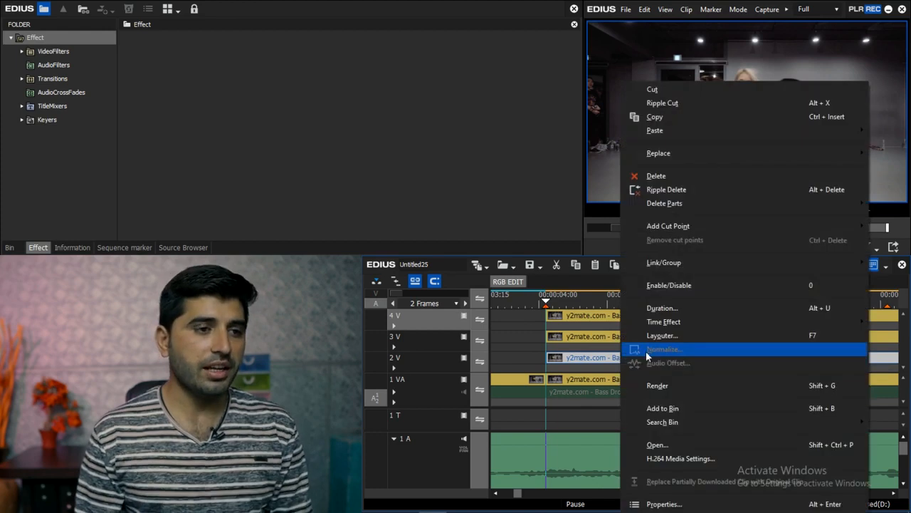
{"action": "left_click", "coordinate": [664, 504]}
{"action": "left_click", "coordinate": [490, 34]}
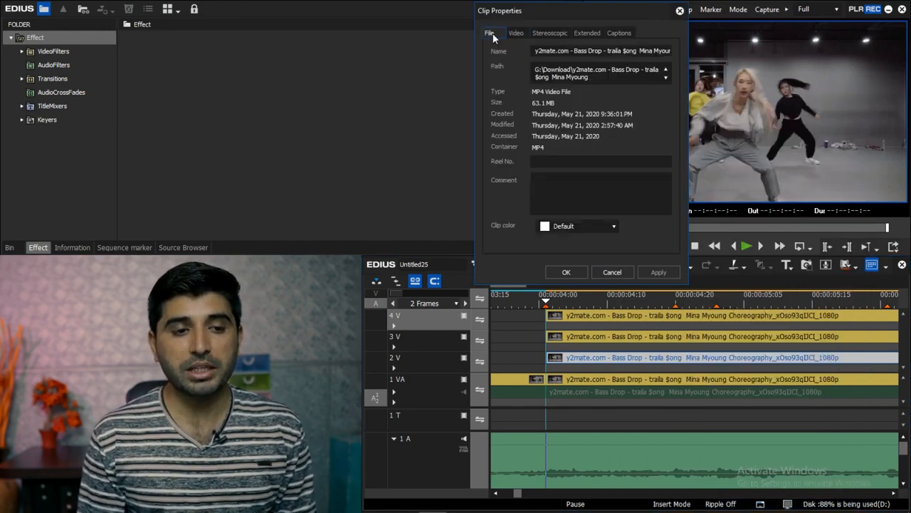
{"action": "triple_click", "coordinate": [634, 52]}
{"action": "key", "text": "BackSpace"}
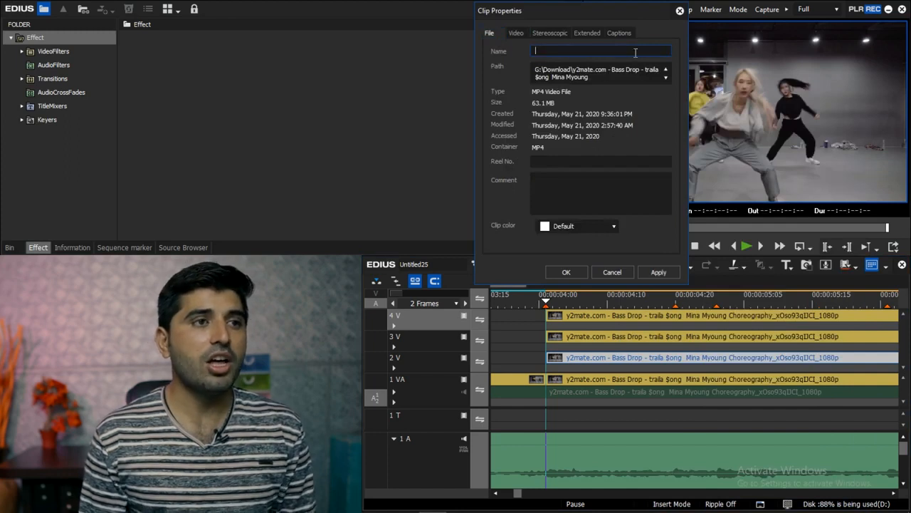
{"action": "type", "text": "RED"}
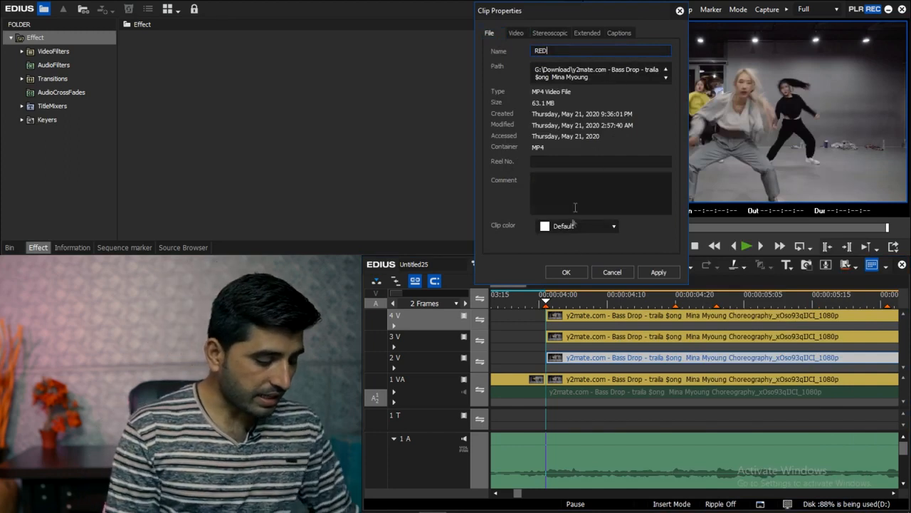
{"action": "left_click", "coordinate": [566, 273]}
- Rename the clip on video track 3 V as GREEN in its clip properties
{"action": "left_click", "coordinate": [618, 336]}
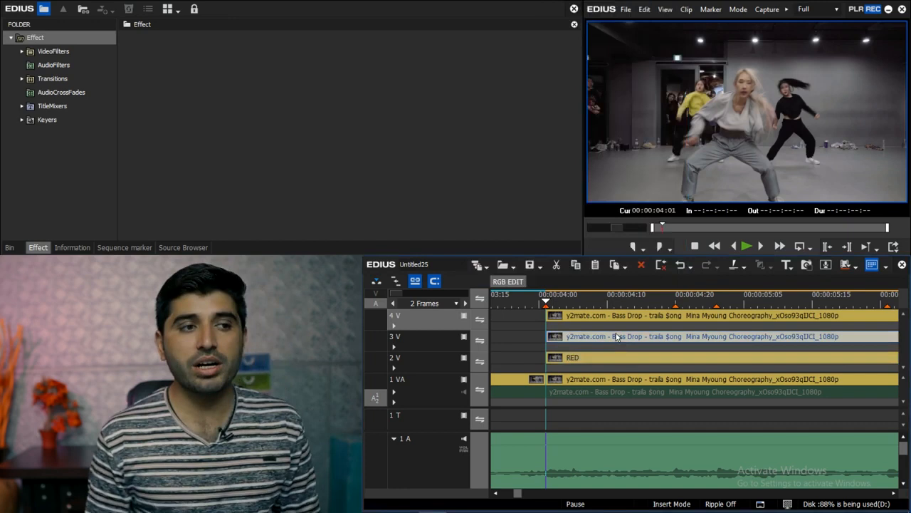
{"action": "right_click", "coordinate": [618, 335]}
{"action": "left_click", "coordinate": [659, 504]}
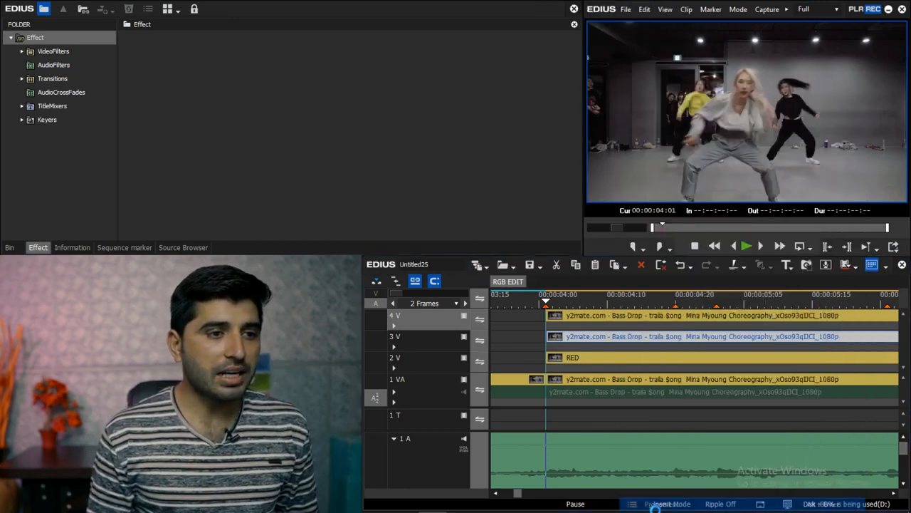
{"action": "left_click", "coordinate": [498, 33]}
{"action": "left_click", "coordinate": [635, 50]}
{"action": "key", "text": "ctrl+a"}
{"action": "key", "text": "BackSpace"}
{"action": "type", "text": "GREEE"}
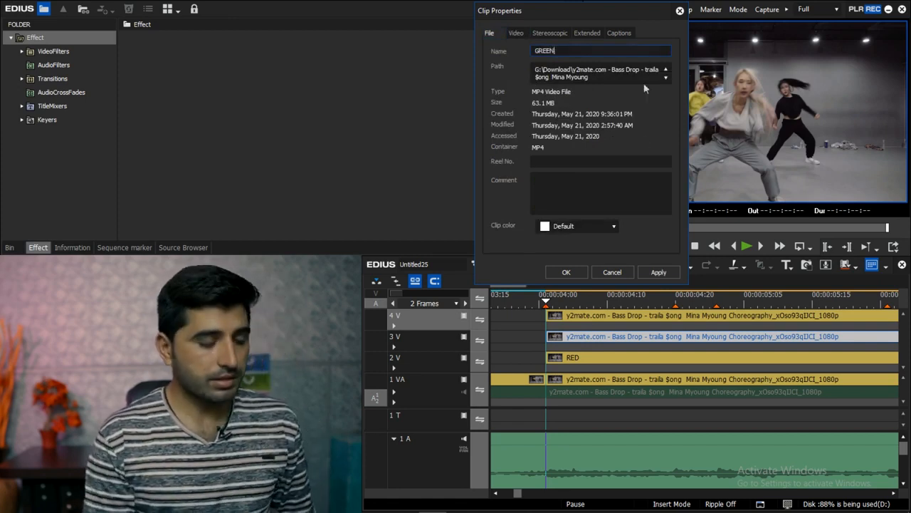
{"action": "left_click", "coordinate": [573, 271]}
- Rename the clip on video track 4 V as Blue in its clip properties
{"action": "left_click", "coordinate": [607, 318]}
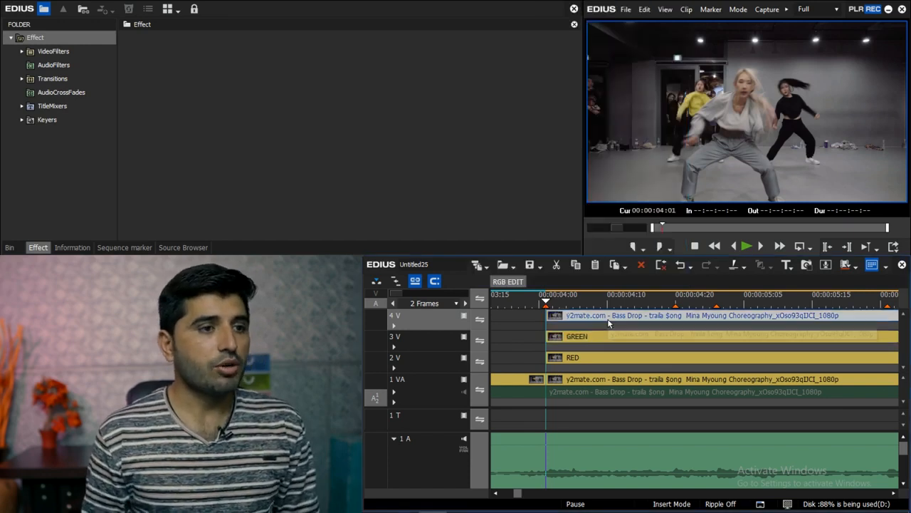
{"action": "key", "text": "alt+Return"}
{"action": "left_click", "coordinate": [490, 35]}
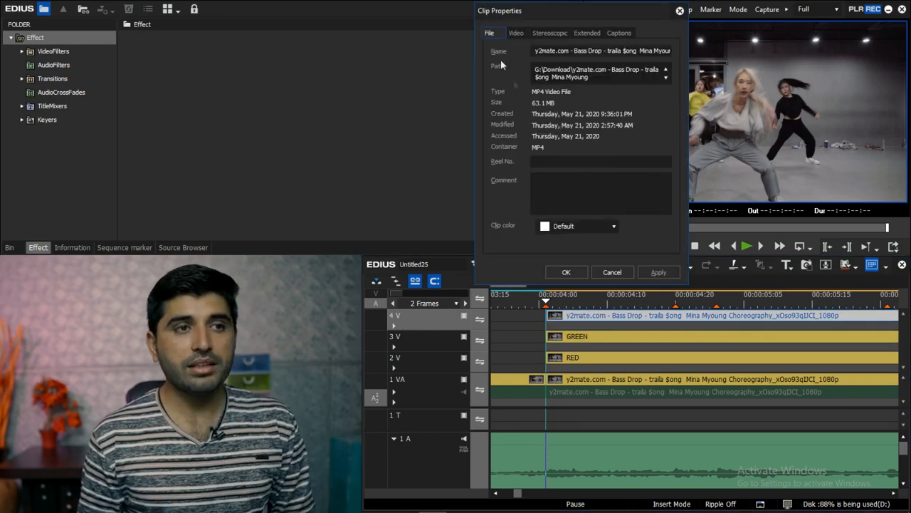
{"action": "triple_click", "coordinate": [635, 52]}
{"action": "key", "text": "BackSpace"}
{"action": "type", "text": "Blue"}
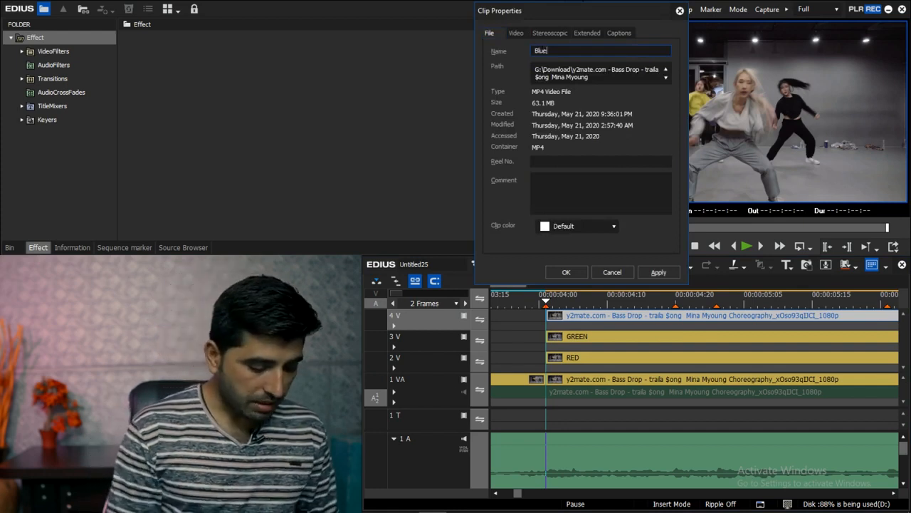
{"action": "left_click", "coordinate": [577, 275]}
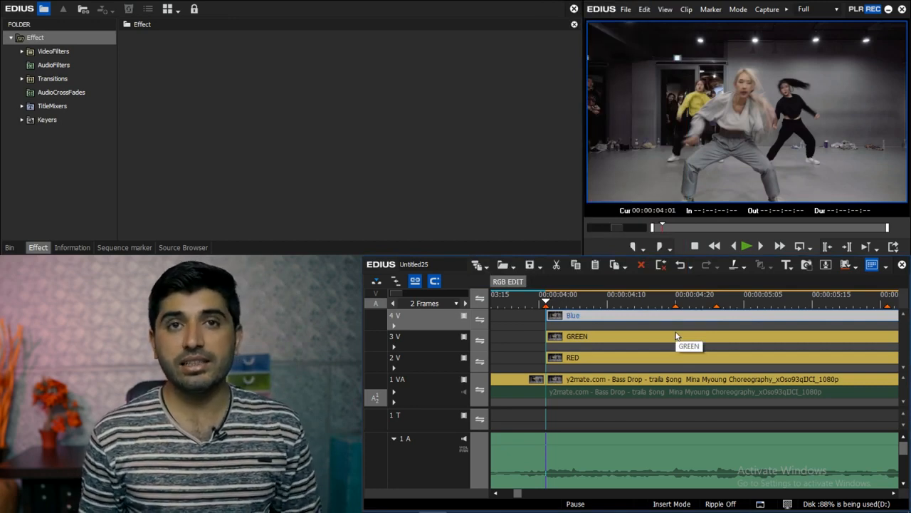
- Apply the Primary Color Correction video filter to the RED clip on track 2 V
{"action": "scroll", "coordinate": [676, 332], "scroll_direction": "up", "scroll_amount": 1}
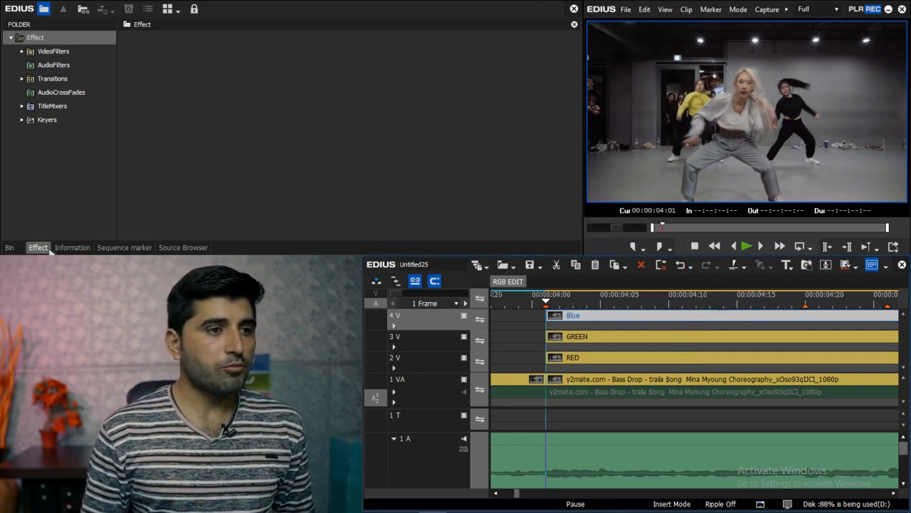
{"action": "left_click", "coordinate": [51, 56]}
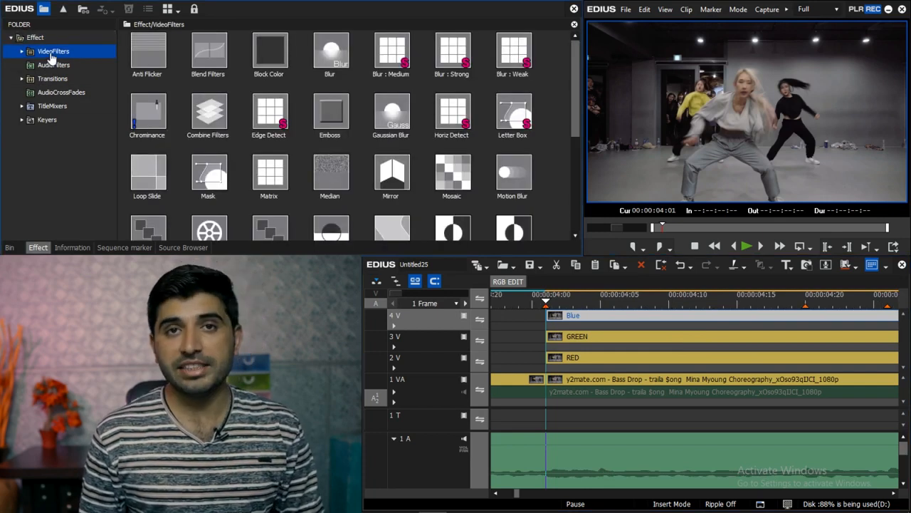
{"action": "left_click", "coordinate": [21, 52]}
{"action": "left_click", "coordinate": [61, 65]}
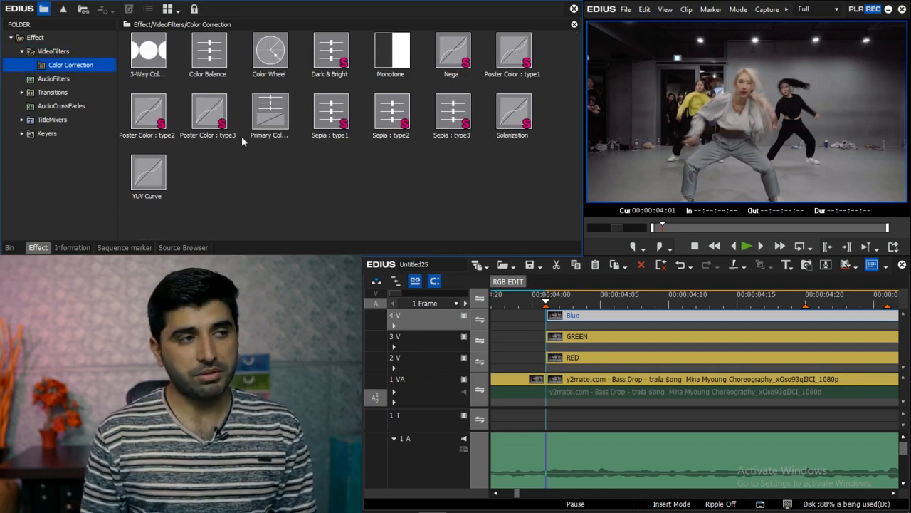
{"action": "left_click", "coordinate": [277, 120]}
{"action": "left_click_drag", "start_coordinate": [278, 120], "coordinate": [614, 358]}
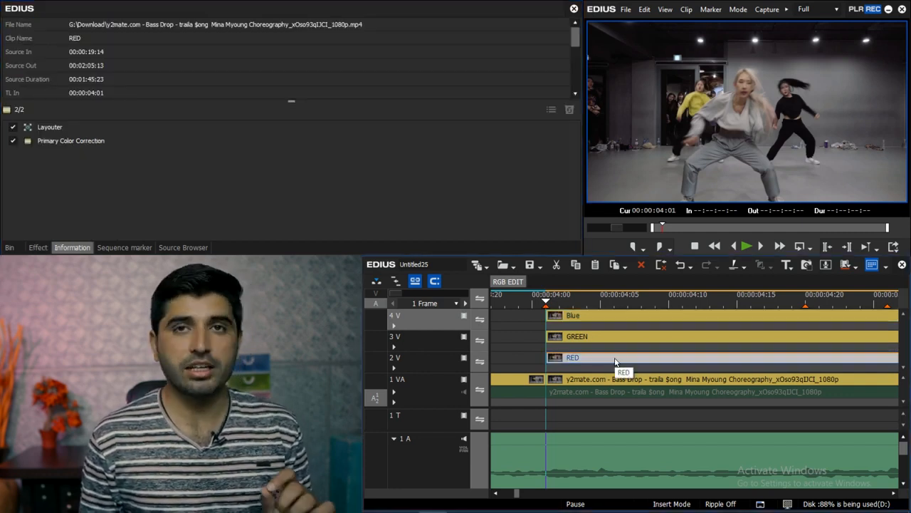
- In the RED clip's Primary Color Correction, flatten the blue channel curve by lowering all its points to zero
{"action": "double_click", "coordinate": [107, 142]}
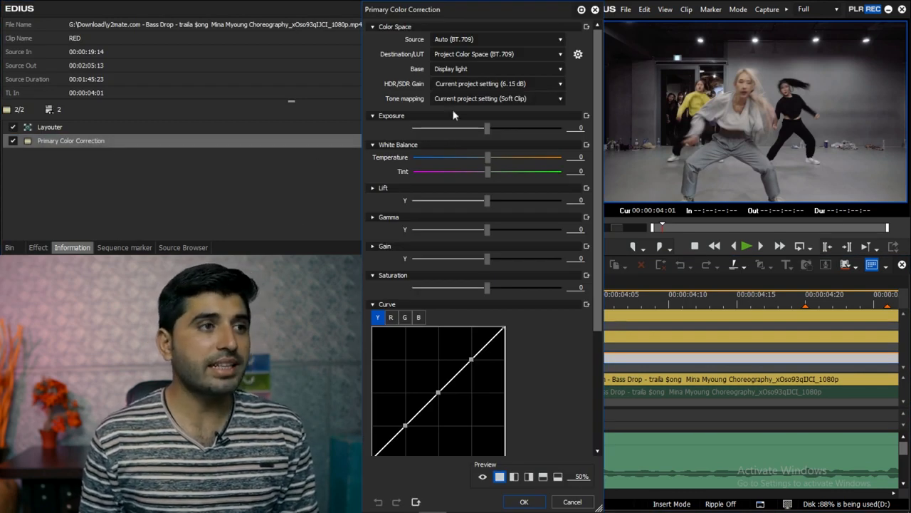
{"action": "left_click_drag", "start_coordinate": [594, 177], "coordinate": [597, 313]}
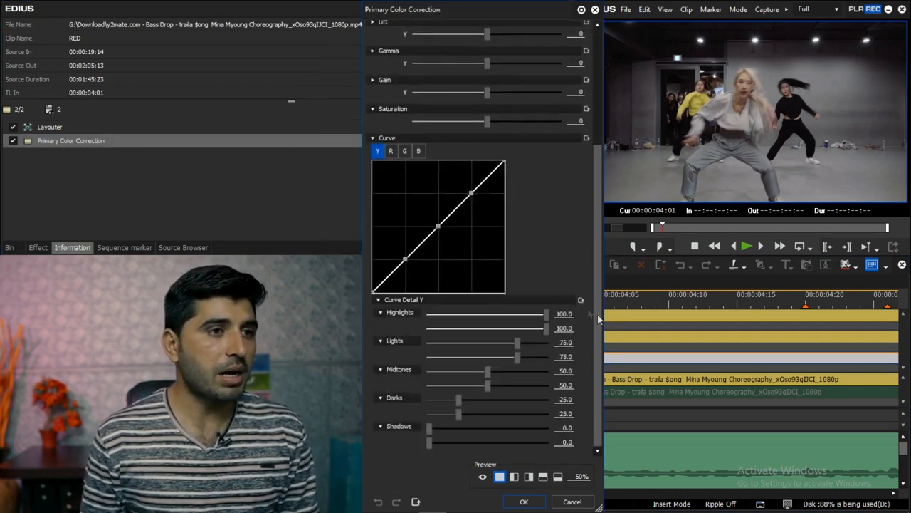
{"action": "left_click", "coordinate": [391, 151]}
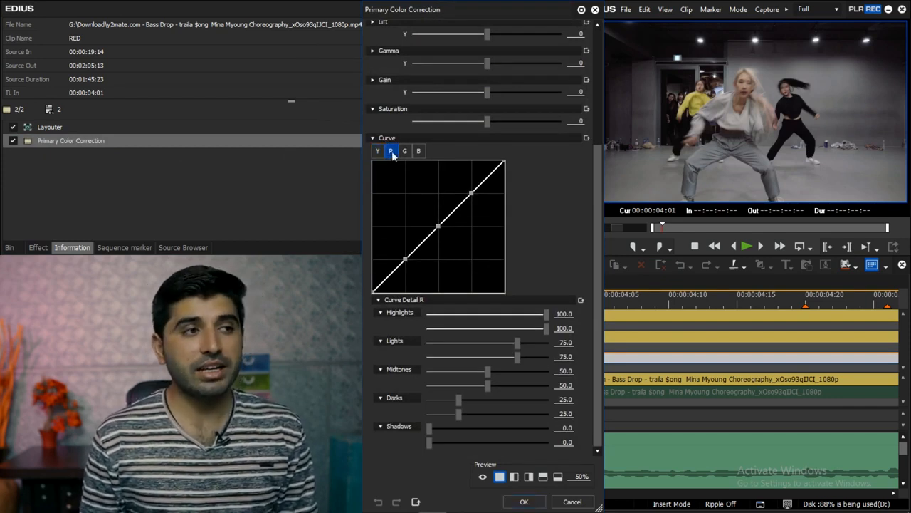
{"action": "left_click", "coordinate": [406, 151]}
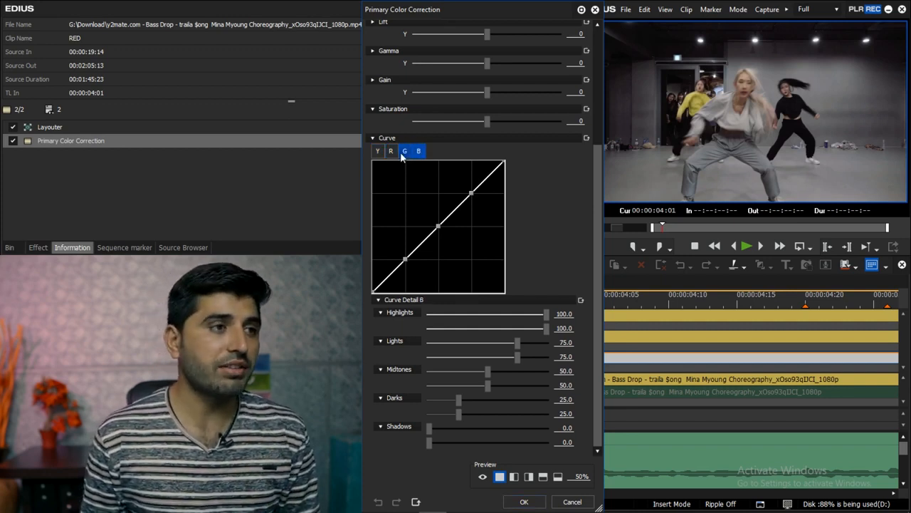
{"action": "left_click", "coordinate": [419, 152]}
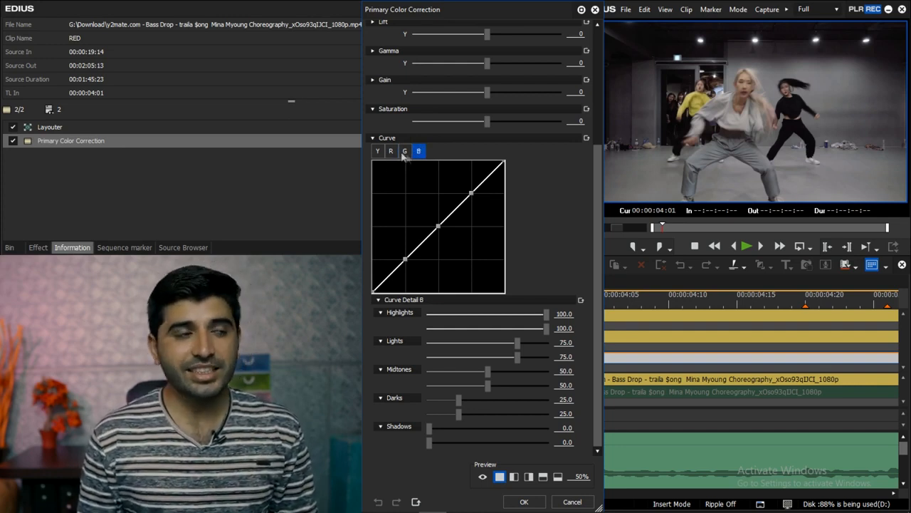
{"action": "left_click_drag", "start_coordinate": [502, 163], "coordinate": [525, 331]}
{"action": "left_click_drag", "start_coordinate": [471, 193], "coordinate": [476, 291]}
{"action": "left_click_drag", "start_coordinate": [439, 225], "coordinate": [436, 291]}
{"action": "left_click_drag", "start_coordinate": [407, 263], "coordinate": [407, 313]}
- Flatten the RED clip's green channel curve to zero, leave the red curve as is, and accept the correction
{"action": "left_click", "coordinate": [404, 151]}
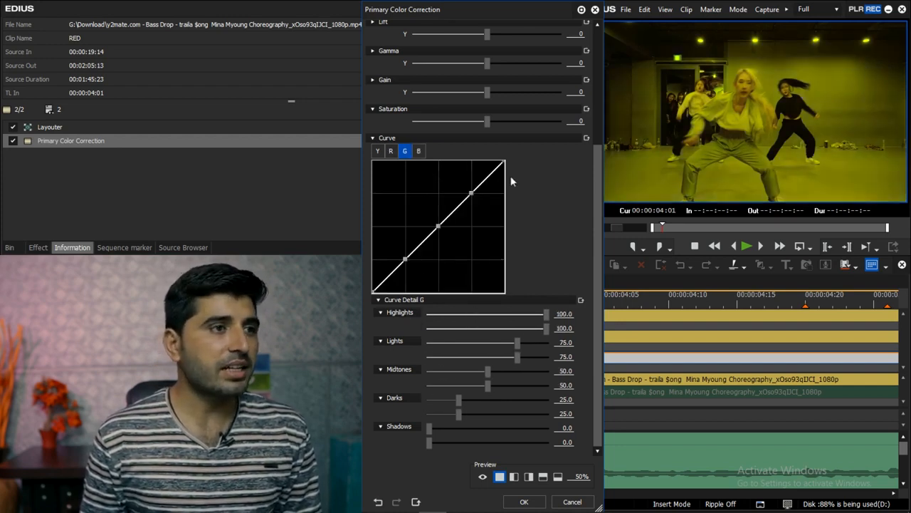
{"action": "left_click_drag", "start_coordinate": [503, 163], "coordinate": [504, 291]}
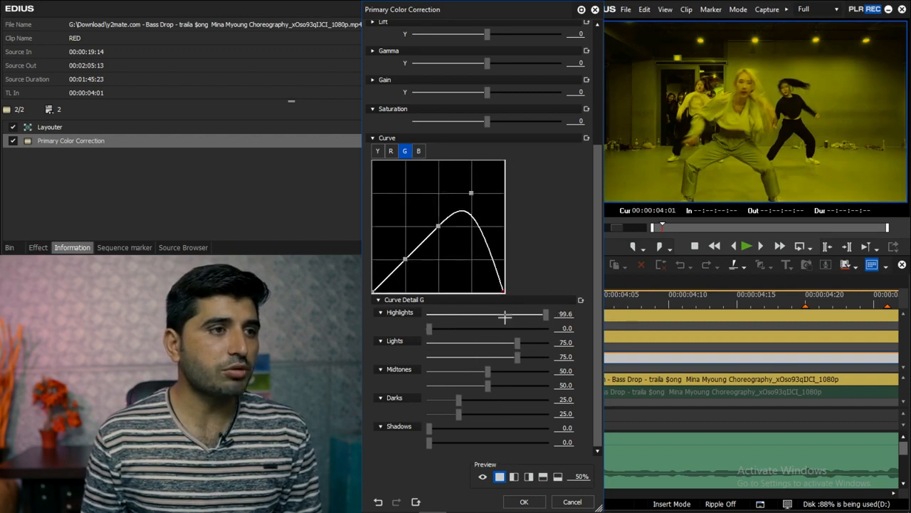
{"action": "left_click_drag", "start_coordinate": [471, 193], "coordinate": [464, 292]}
{"action": "left_click_drag", "start_coordinate": [439, 226], "coordinate": [419, 305]}
{"action": "left_click_drag", "start_coordinate": [405, 261], "coordinate": [408, 328]}
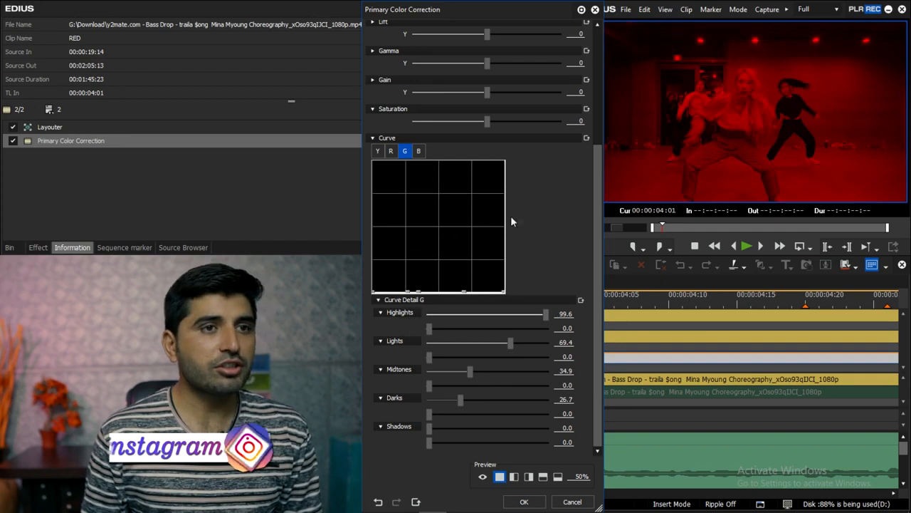
{"action": "left_click", "coordinate": [391, 151]}
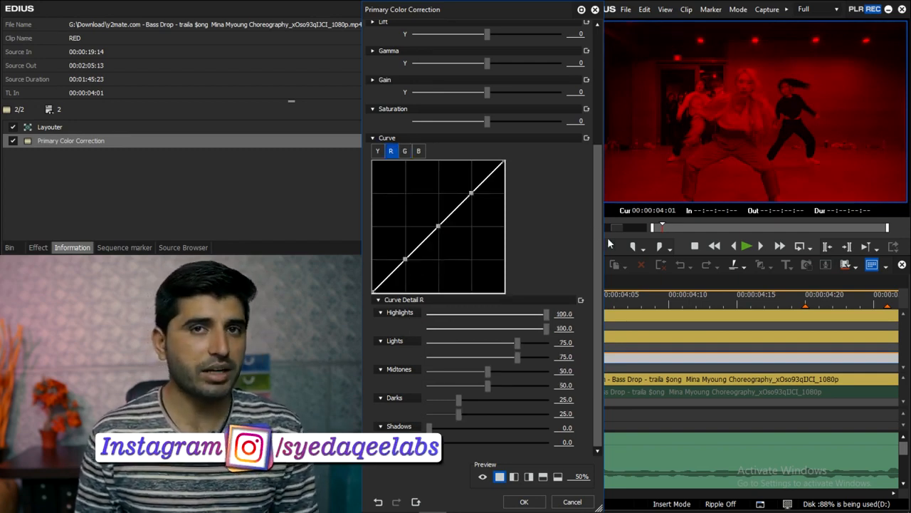
{"action": "left_click", "coordinate": [524, 501]}
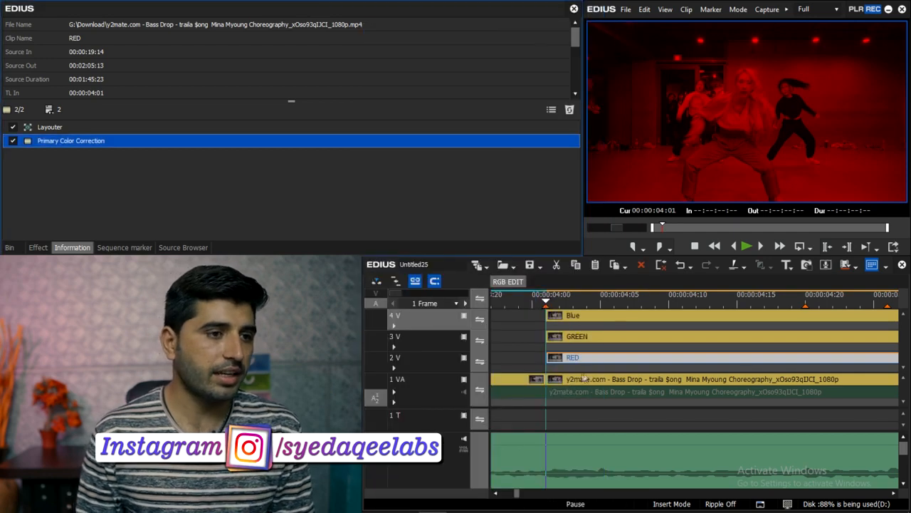
- Apply the Primary Color Correction filter to the GREEN clip on track 3 V
{"action": "left_click", "coordinate": [614, 338]}
{"action": "left_click", "coordinate": [38, 247]}
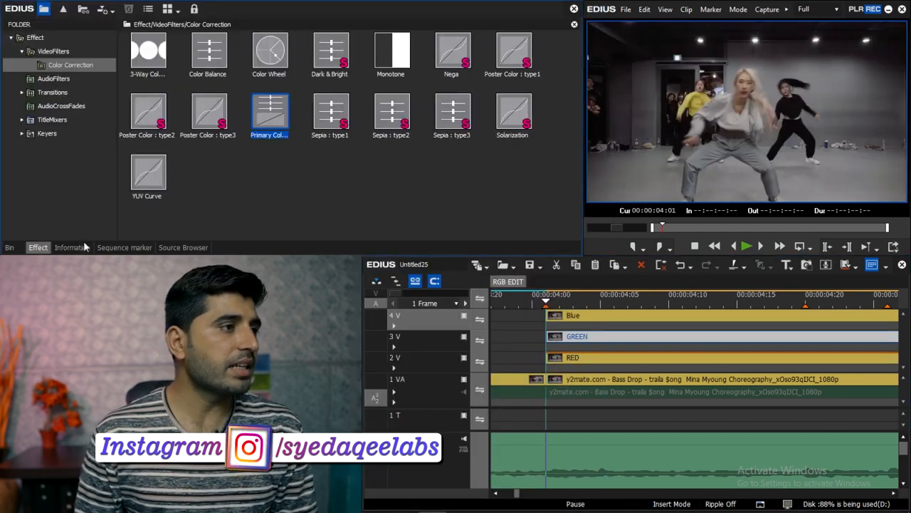
{"action": "left_click_drag", "start_coordinate": [264, 111], "coordinate": [641, 344]}
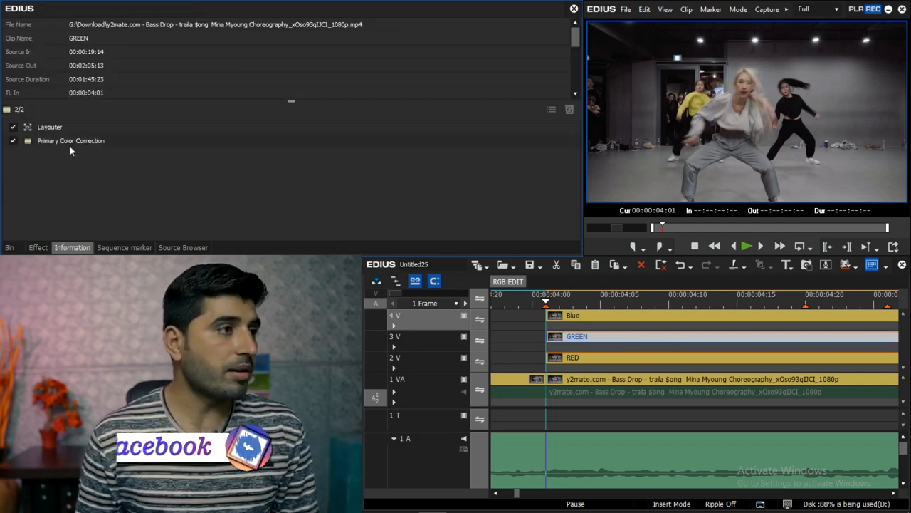
- In the GREEN clip's Primary Color Correction, flatten the red channel curve by lowering all its points to zero
{"action": "left_click", "coordinate": [77, 141]}
{"action": "double_click", "coordinate": [77, 141]}
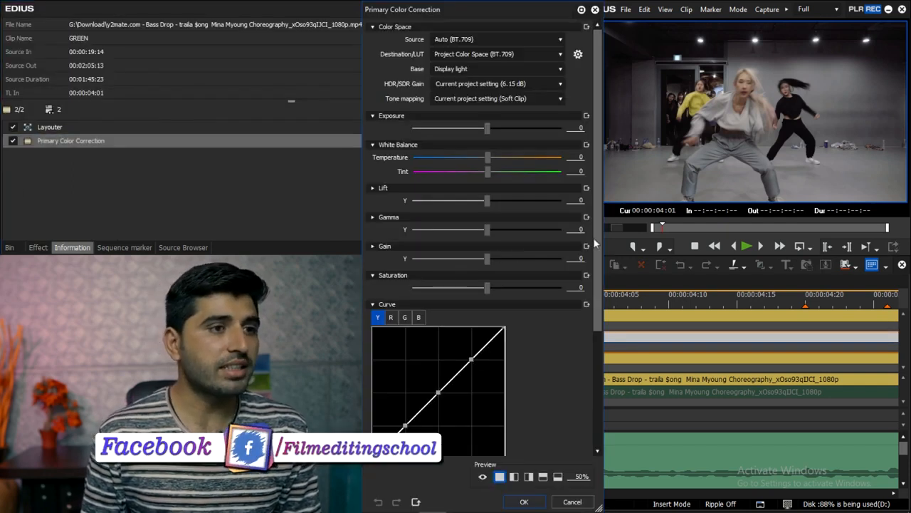
{"action": "scroll", "coordinate": [582, 403], "scroll_direction": "down", "scroll_amount": 5}
{"action": "left_click", "coordinate": [391, 151]}
{"action": "left_click_drag", "start_coordinate": [505, 162], "coordinate": [505, 324]}
{"action": "left_click_drag", "start_coordinate": [470, 193], "coordinate": [405, 290]}
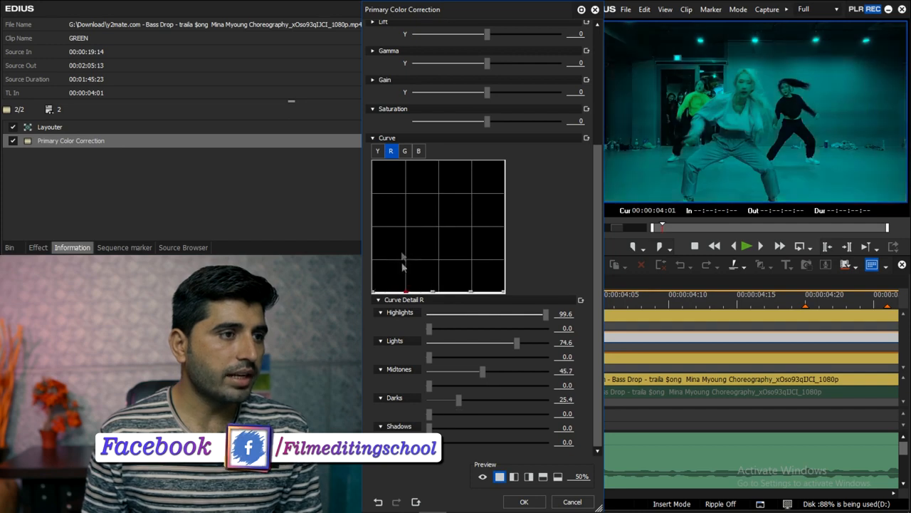
- Flatten the GREEN clip's blue channel curve to zero, leave the green curve as is, and accept the correction
{"action": "left_click", "coordinate": [405, 152]}
{"action": "left_click", "coordinate": [419, 151]}
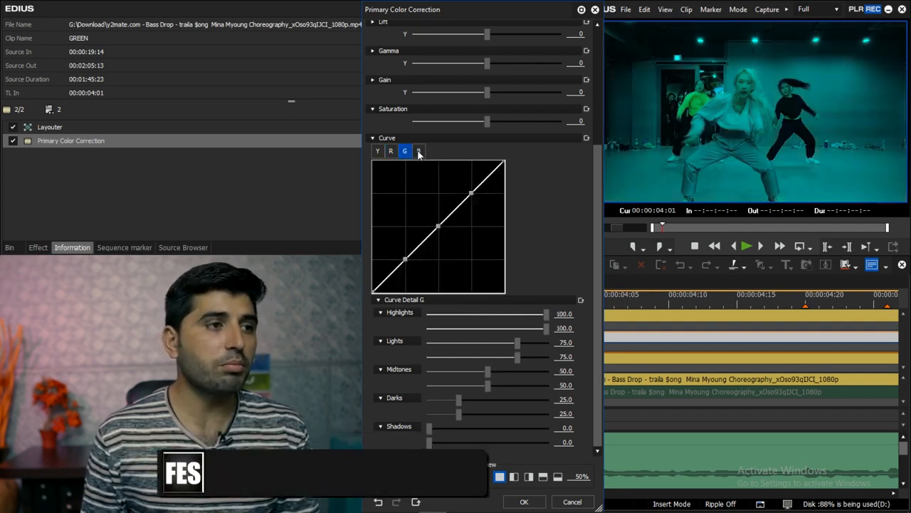
{"action": "left_click_drag", "start_coordinate": [504, 162], "coordinate": [504, 292]}
{"action": "left_click_drag", "start_coordinate": [471, 193], "coordinate": [474, 314]}
{"action": "left_click_drag", "start_coordinate": [438, 226], "coordinate": [438, 293]}
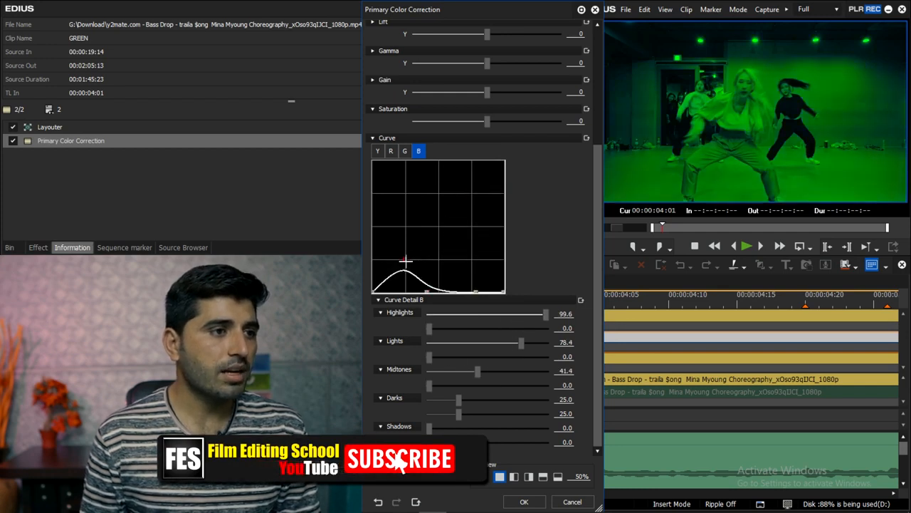
{"action": "left_click_drag", "start_coordinate": [408, 260], "coordinate": [408, 348]}
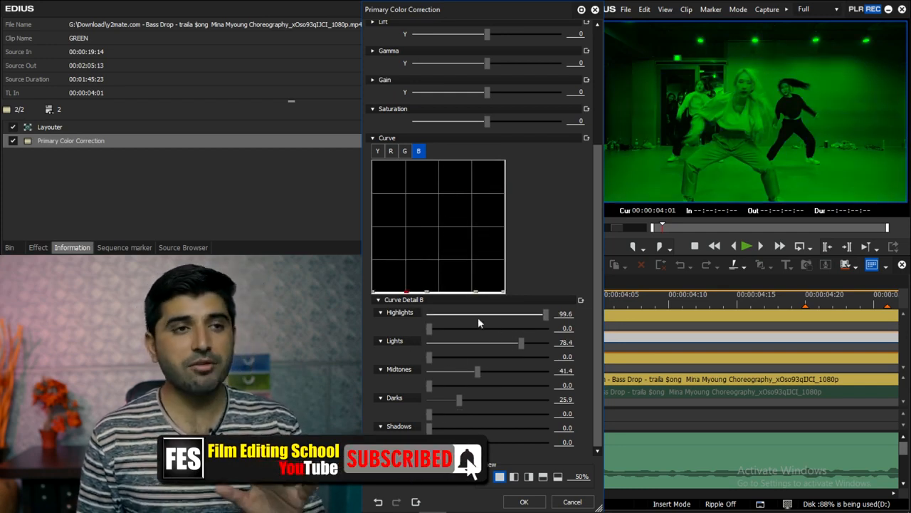
{"action": "left_click", "coordinate": [524, 501]}
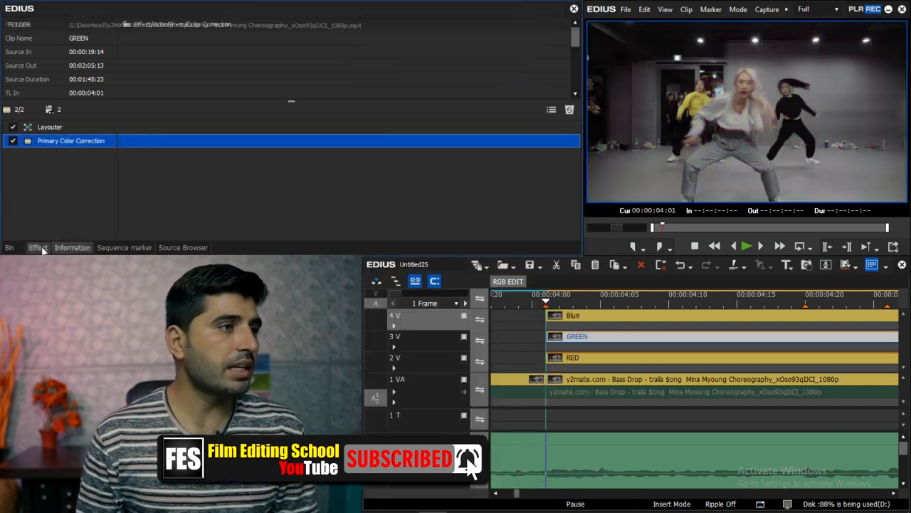
- Apply the Primary Color Correction filter to the Blue clip on track 4 V
{"action": "left_click", "coordinate": [37, 247]}
{"action": "left_click_drag", "start_coordinate": [271, 118], "coordinate": [681, 318]}
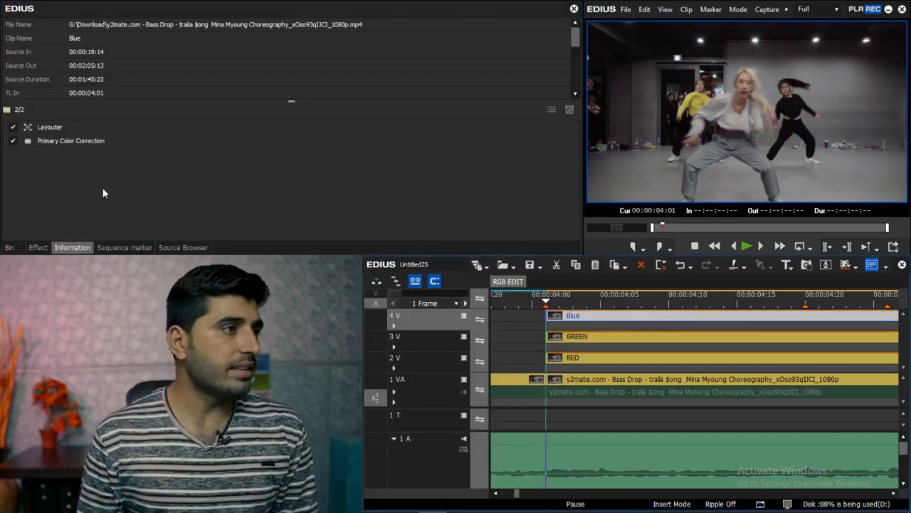
- Open the Blue clip's Primary Color Correction and flatten the red channel curve by lowering its points to zero
{"action": "double_click", "coordinate": [95, 146]}
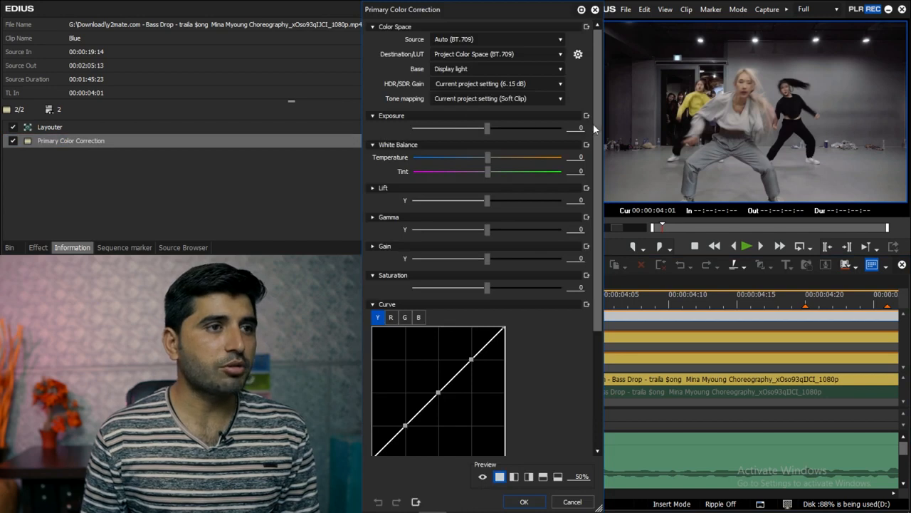
{"action": "left_click_drag", "start_coordinate": [595, 136], "coordinate": [616, 266]}
{"action": "left_click", "coordinate": [390, 150]}
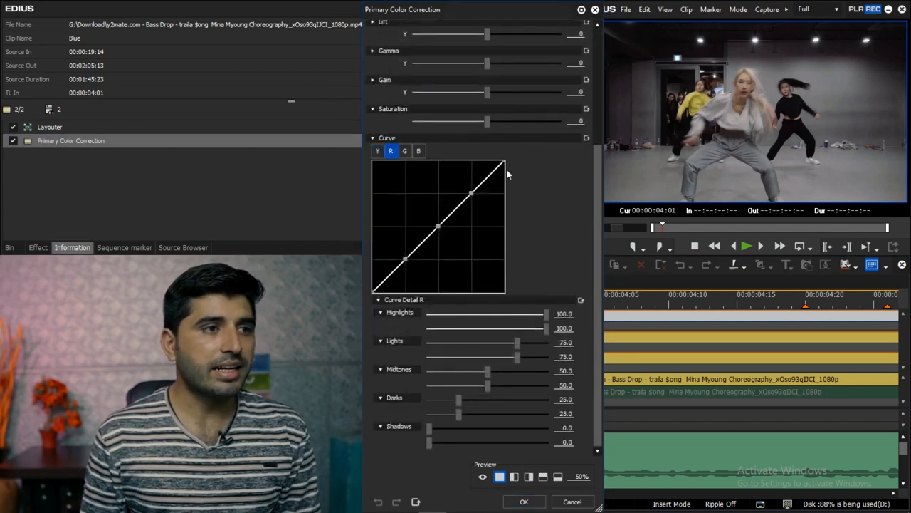
{"action": "left_click_drag", "start_coordinate": [503, 164], "coordinate": [499, 292]}
{"action": "left_click_drag", "start_coordinate": [472, 195], "coordinate": [466, 291]}
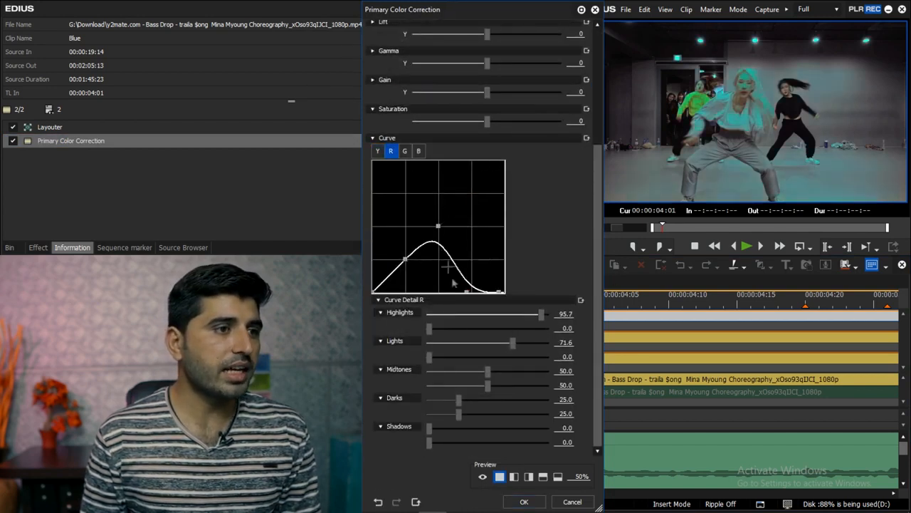
{"action": "left_click_drag", "start_coordinate": [437, 232], "coordinate": [436, 291]}
{"action": "left_click_drag", "start_coordinate": [404, 260], "coordinate": [406, 291]}
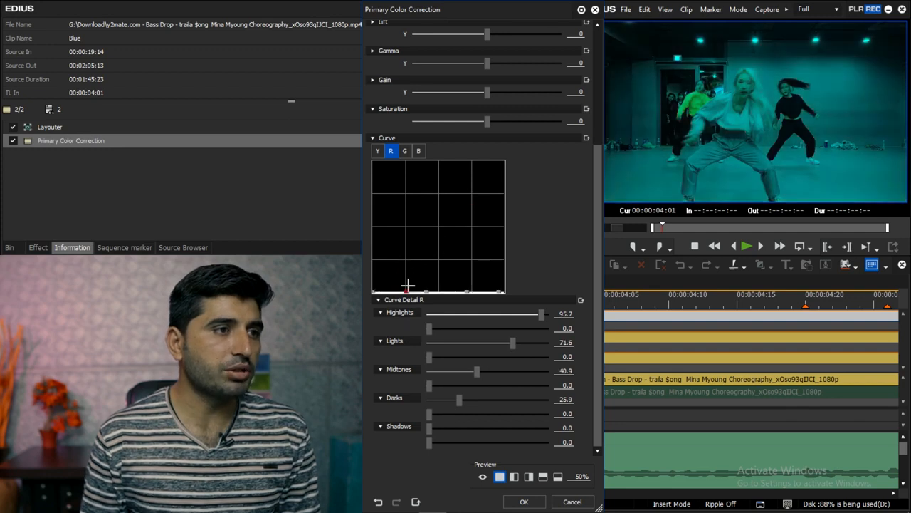
- Flatten the Blue clip's green channel curve to zero, leave the blue curve as is, and accept the correction
{"action": "left_click", "coordinate": [405, 150]}
{"action": "left_click_drag", "start_coordinate": [503, 161], "coordinate": [506, 305]}
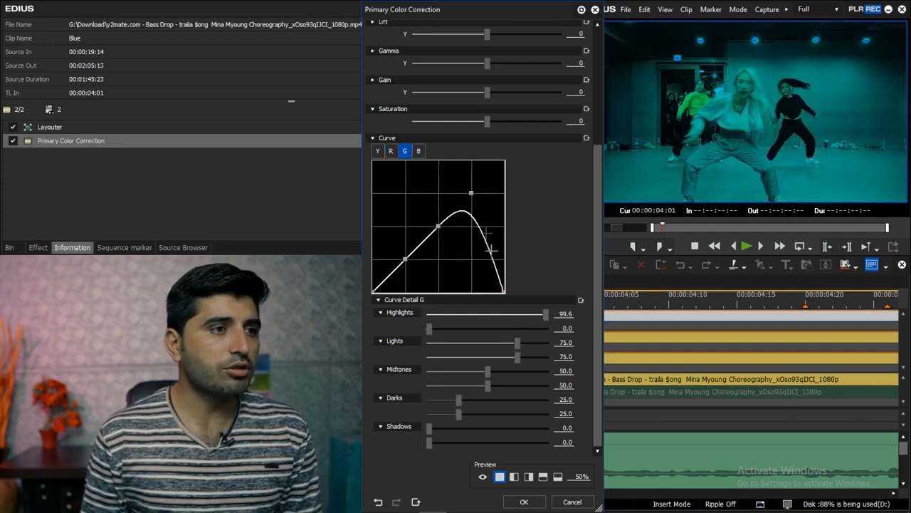
{"action": "left_click_drag", "start_coordinate": [470, 194], "coordinate": [457, 291]}
{"action": "left_click_drag", "start_coordinate": [439, 227], "coordinate": [440, 291]}
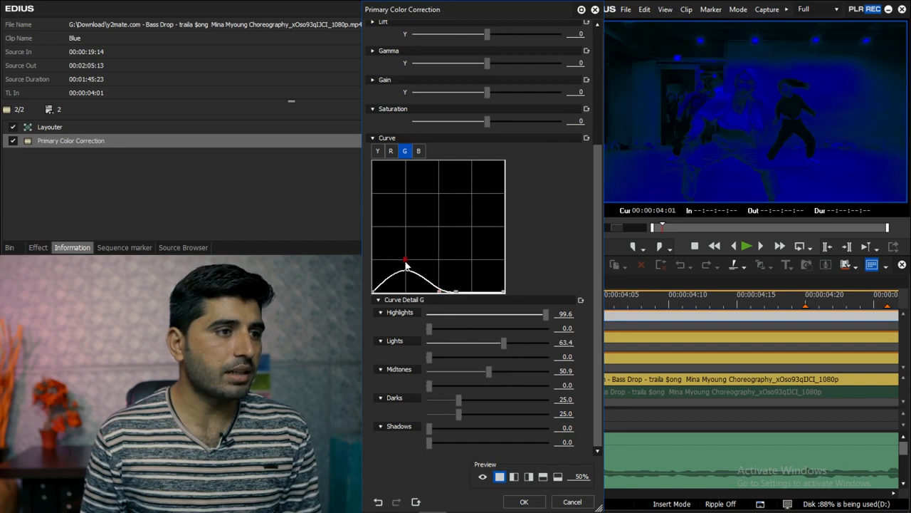
{"action": "left_click_drag", "start_coordinate": [404, 260], "coordinate": [421, 292]}
{"action": "left_click", "coordinate": [524, 502]}
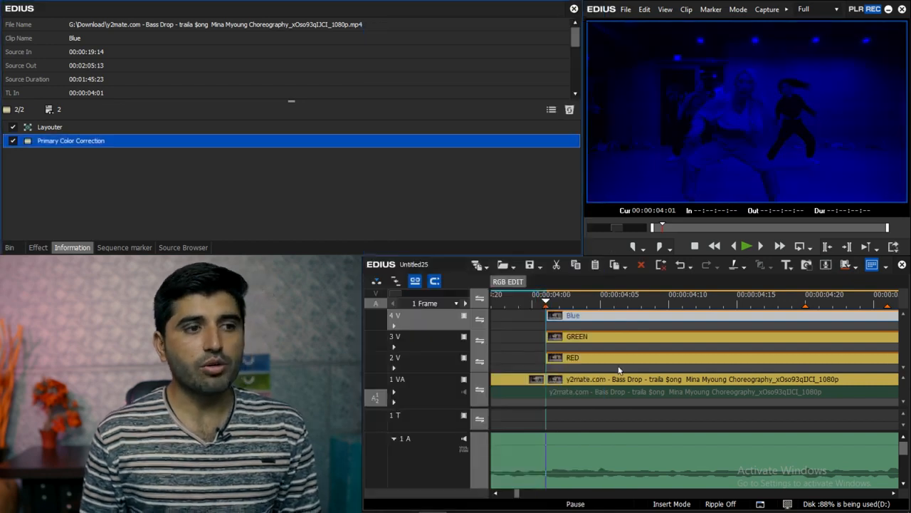
- Disable the GREEN and Blue clips and move the playhead to 00:00:04:05 to preview the RED clip alone
{"action": "left_click", "coordinate": [606, 368]}
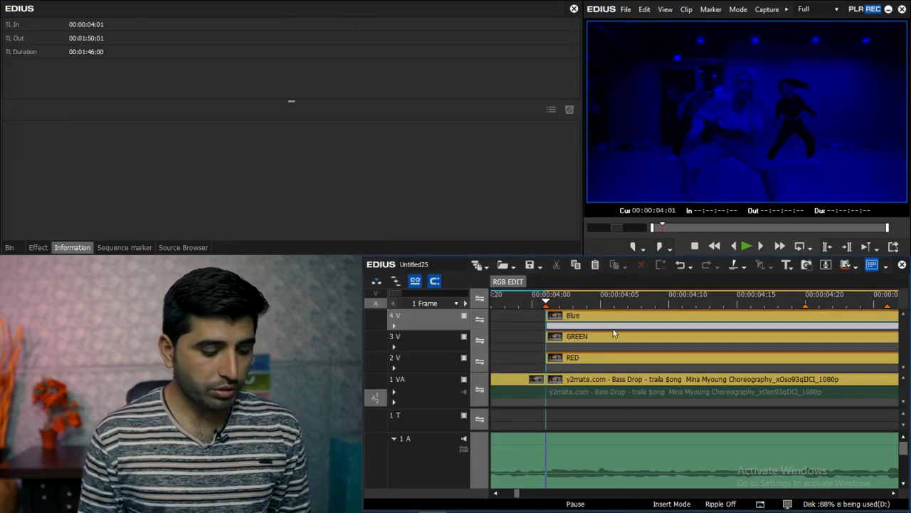
{"action": "left_click", "coordinate": [609, 342]}
{"action": "key", "text": "0"}
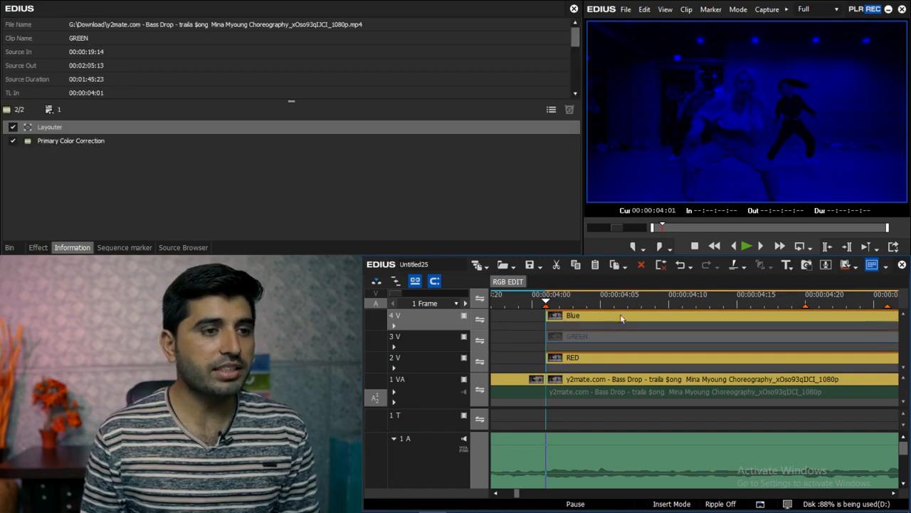
{"action": "left_click", "coordinate": [608, 316]}
{"action": "key", "text": "0"}
{"action": "left_click", "coordinate": [600, 304]}
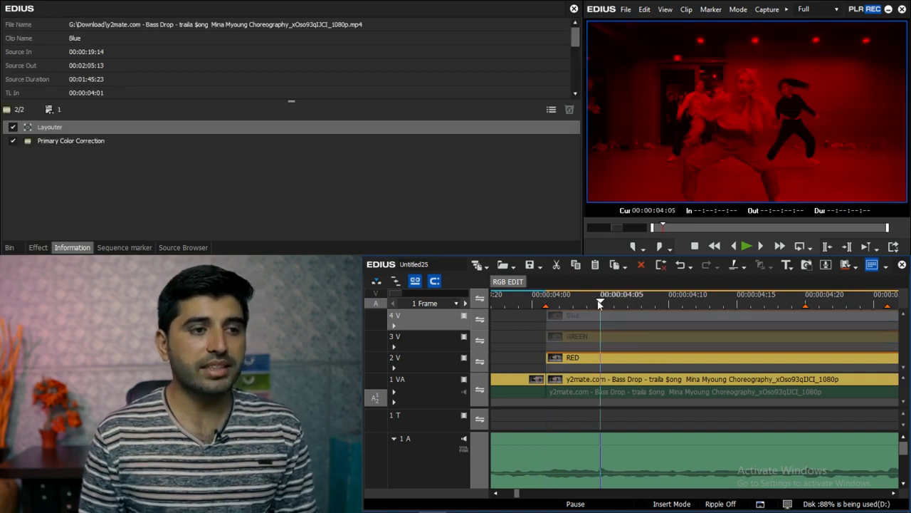
- Re-enable the GREEN and Blue clips and return the playhead to the clips' start at 00:00:04:01
{"action": "left_click", "coordinate": [600, 359]}
{"action": "left_click", "coordinate": [619, 335]}
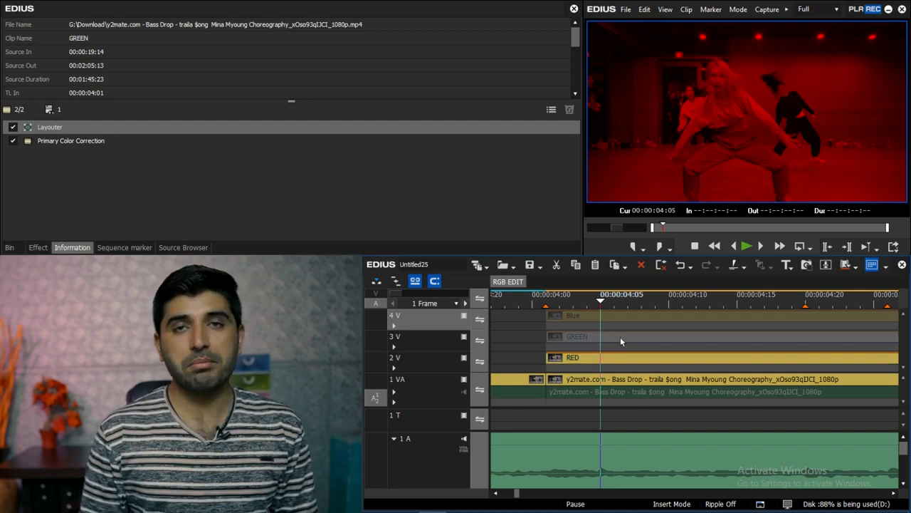
{"action": "key", "text": "0"}
{"action": "left_click", "coordinate": [656, 318]}
{"action": "key", "text": "0"}
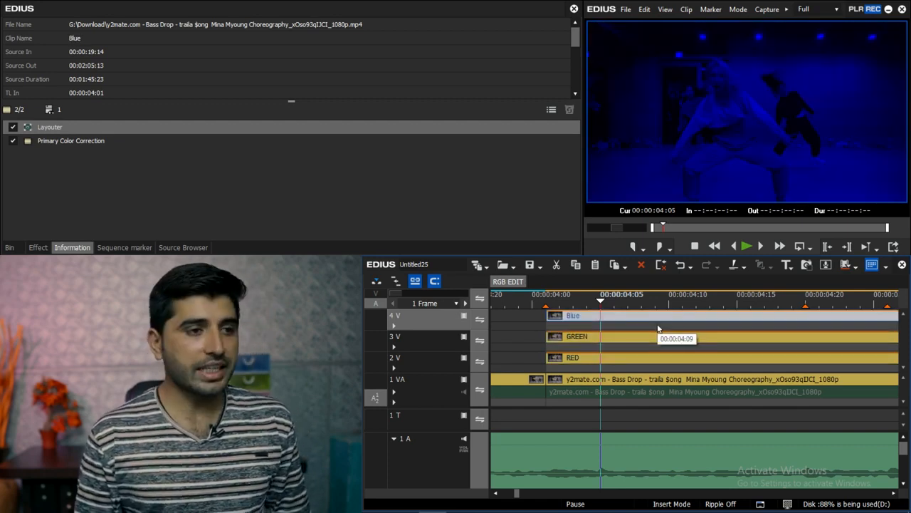
{"action": "key", "text": "Page_Up"}
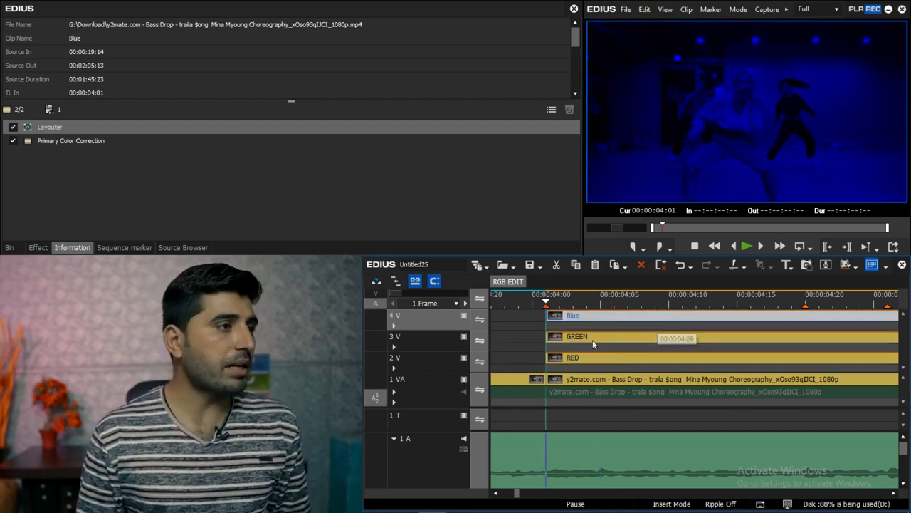
- Apply the Screen blend keyer to the mixer areas of the RED, GREEN and Blue clips
{"action": "left_click", "coordinate": [47, 247]}
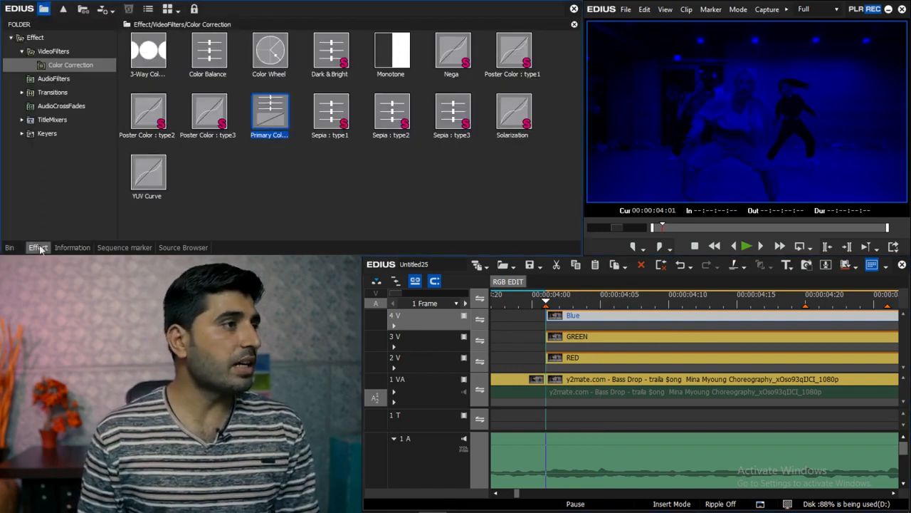
{"action": "left_click", "coordinate": [47, 136]}
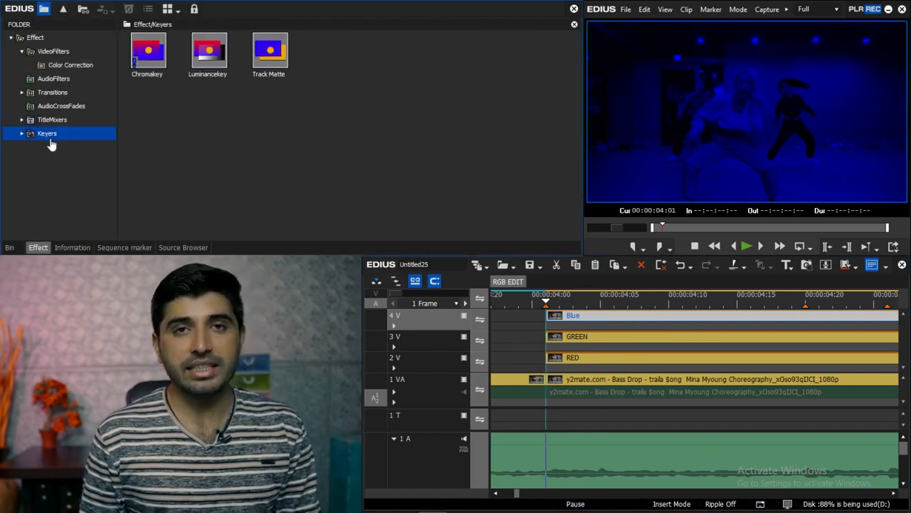
{"action": "left_click", "coordinate": [21, 134]}
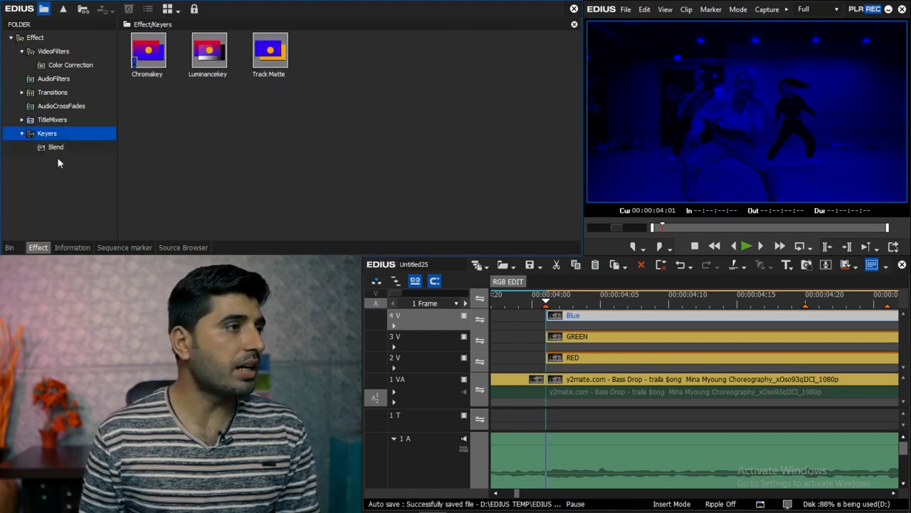
{"action": "left_click", "coordinate": [57, 149]}
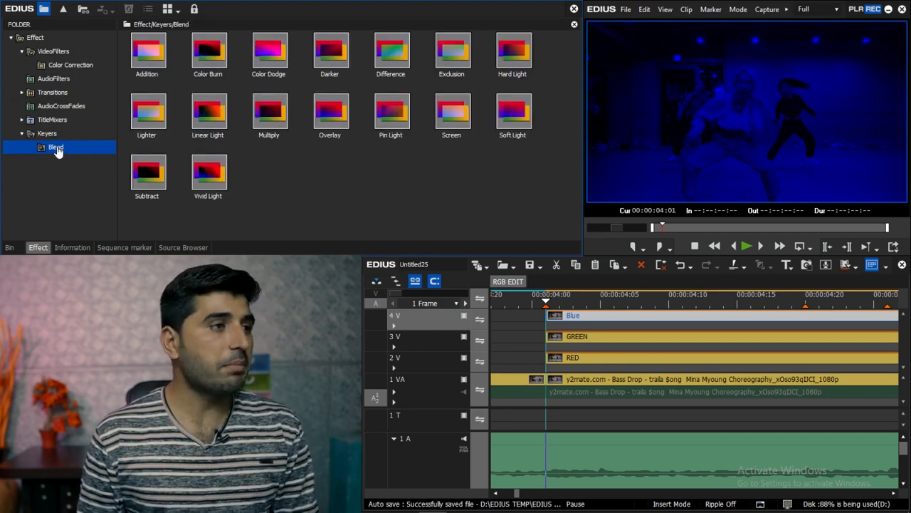
{"action": "left_click", "coordinate": [339, 176]}
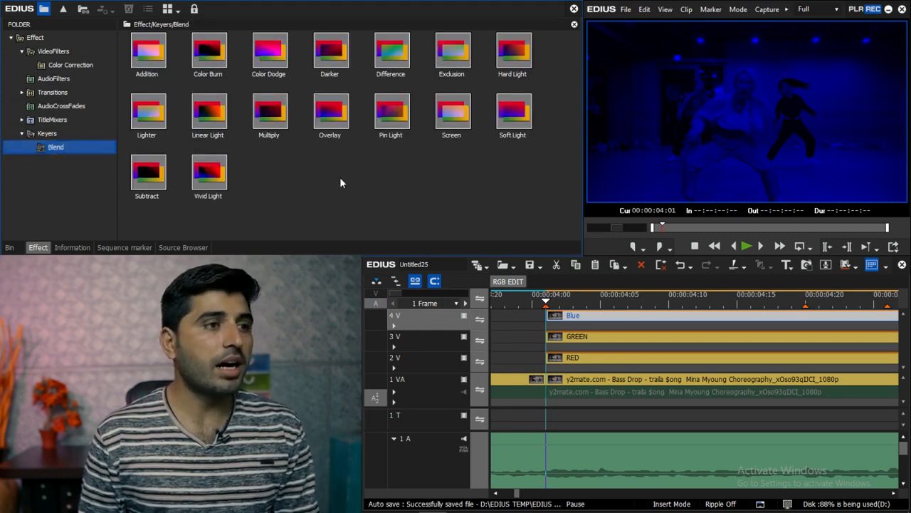
{"action": "left_click", "coordinate": [455, 127]}
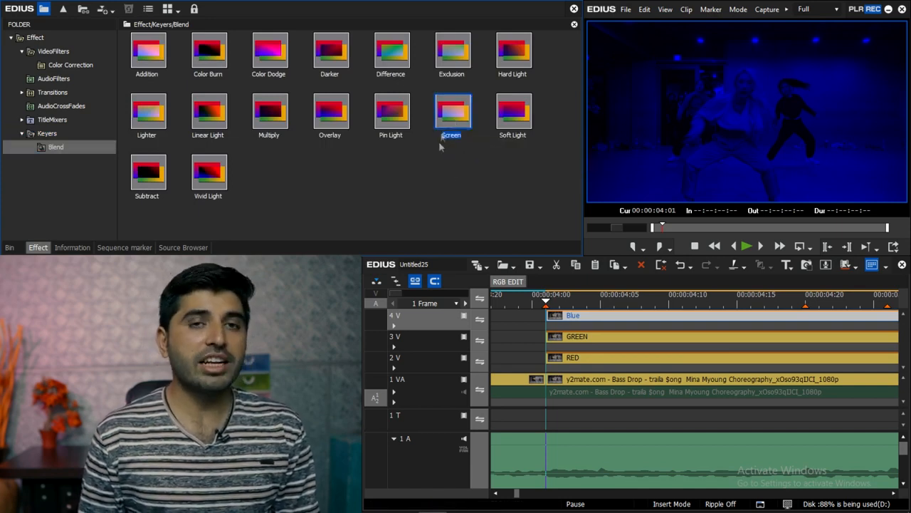
{"action": "left_click_drag", "start_coordinate": [458, 128], "coordinate": [602, 370]}
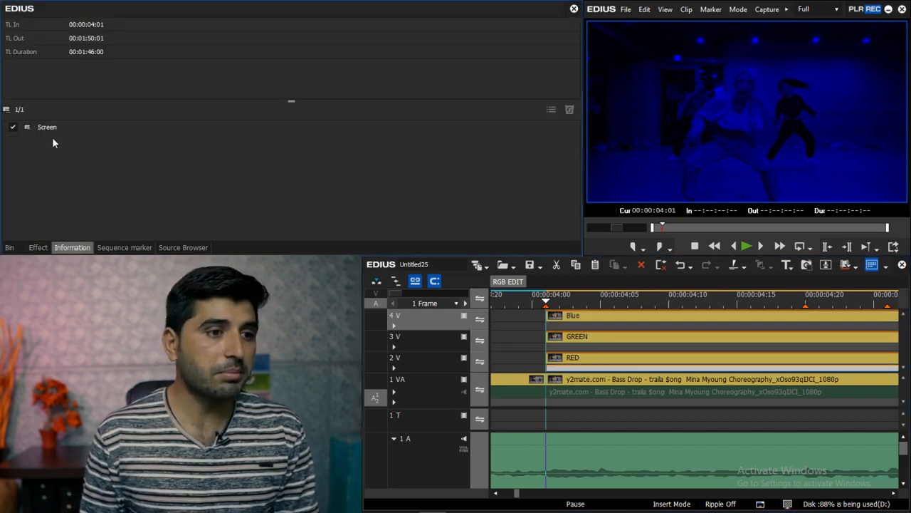
{"action": "left_click_drag", "start_coordinate": [52, 128], "coordinate": [596, 348]}
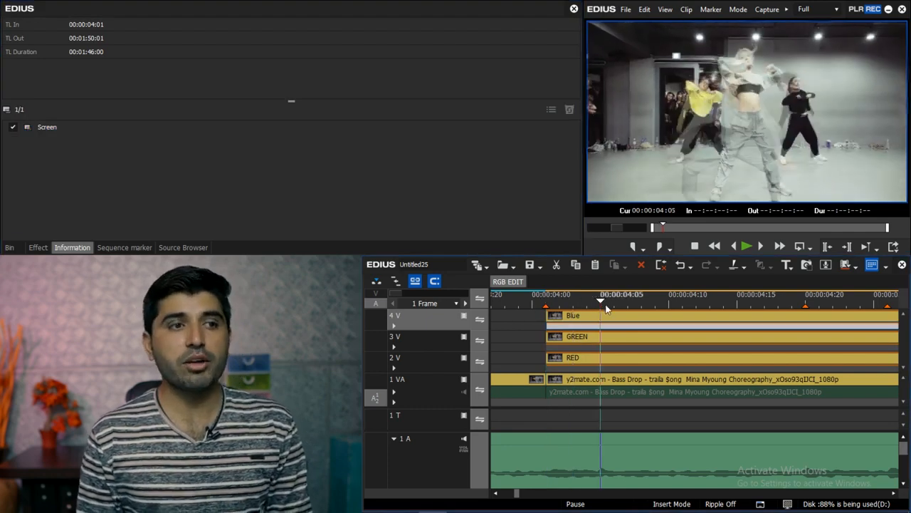
- Shift the RED clip on track 2 V two frames earlier so it starts at 00:00:03:24
{"action": "left_click", "coordinate": [571, 305]}
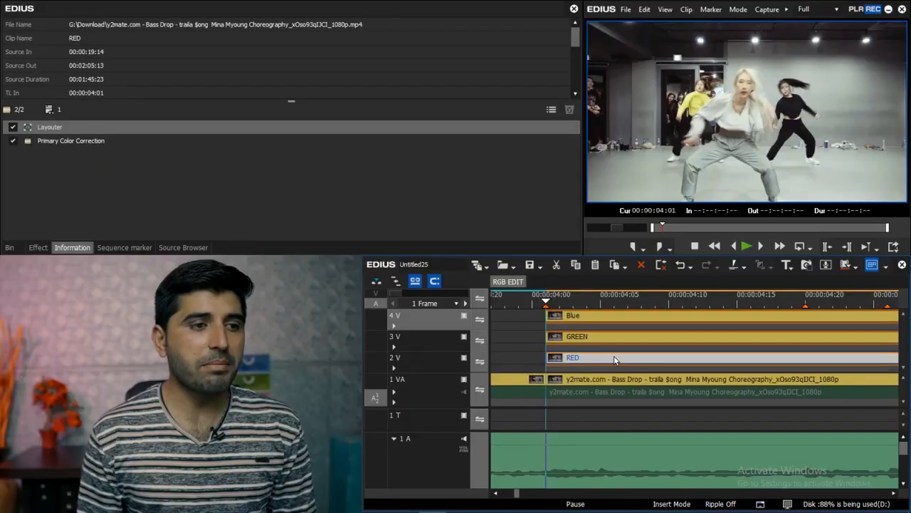
{"action": "left_click_drag", "start_coordinate": [656, 362], "coordinate": [644, 362]}
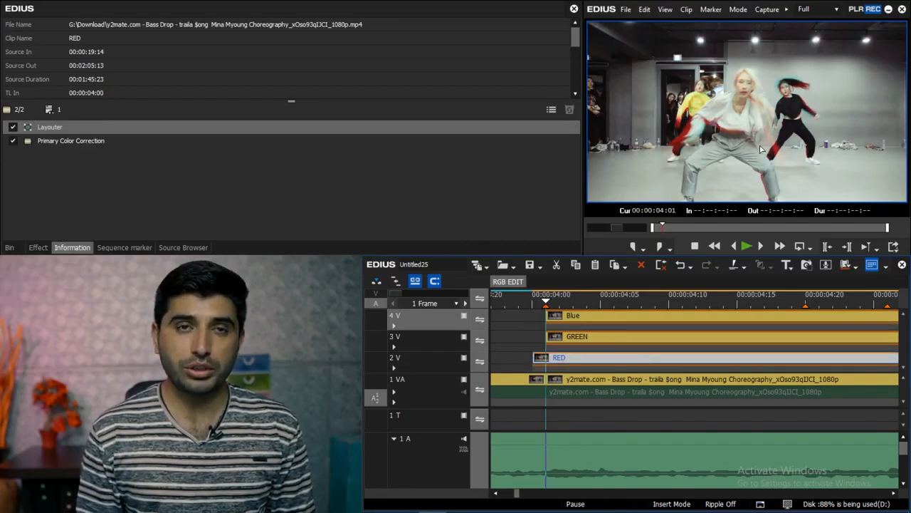
{"action": "left_click_drag", "start_coordinate": [577, 361], "coordinate": [569, 360]}
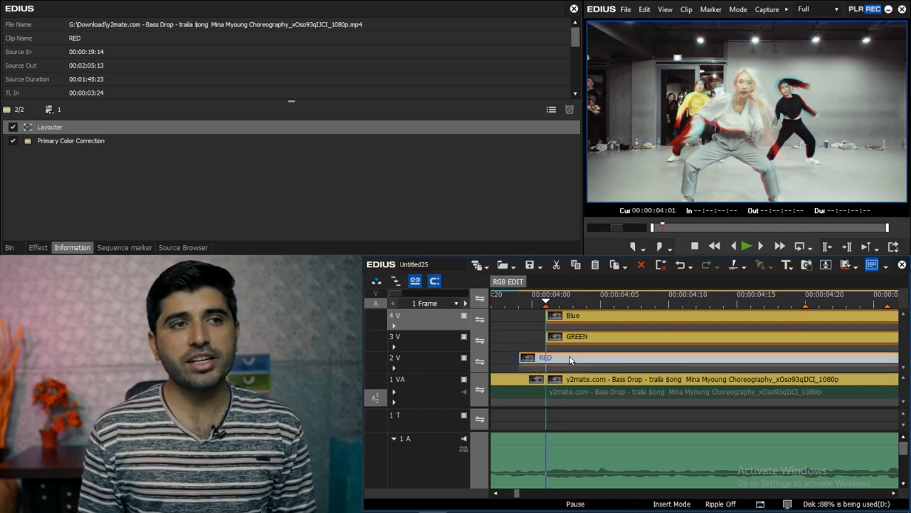
- Stagger the clips so Blue starts at 00:00:03:24, RED at 00:00:03:23 and GREEN at 00:00:04:00
{"action": "left_click", "coordinate": [584, 318]}
{"action": "left_click", "coordinate": [623, 337]}
{"action": "left_click_drag", "start_coordinate": [656, 346], "coordinate": [618, 320]}
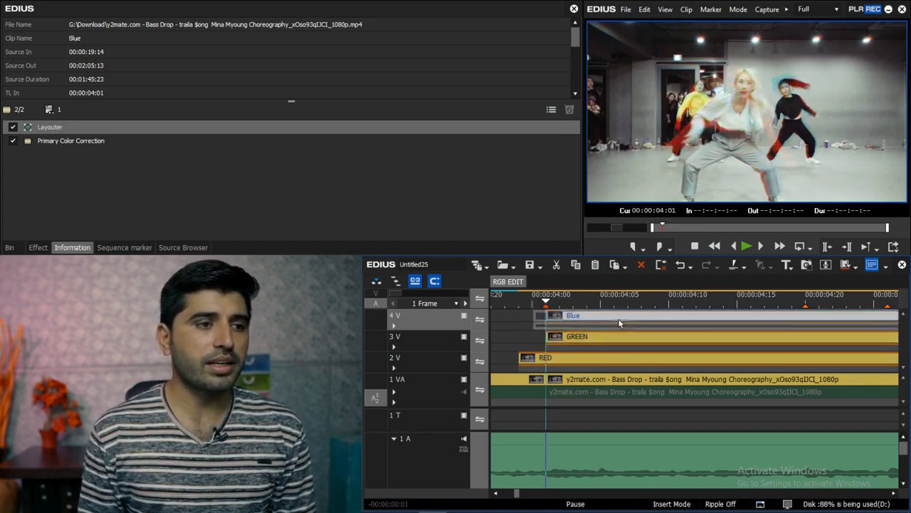
{"action": "left_click", "coordinate": [620, 361]}
{"action": "left_click_drag", "start_coordinate": [628, 325], "coordinate": [614, 322]}
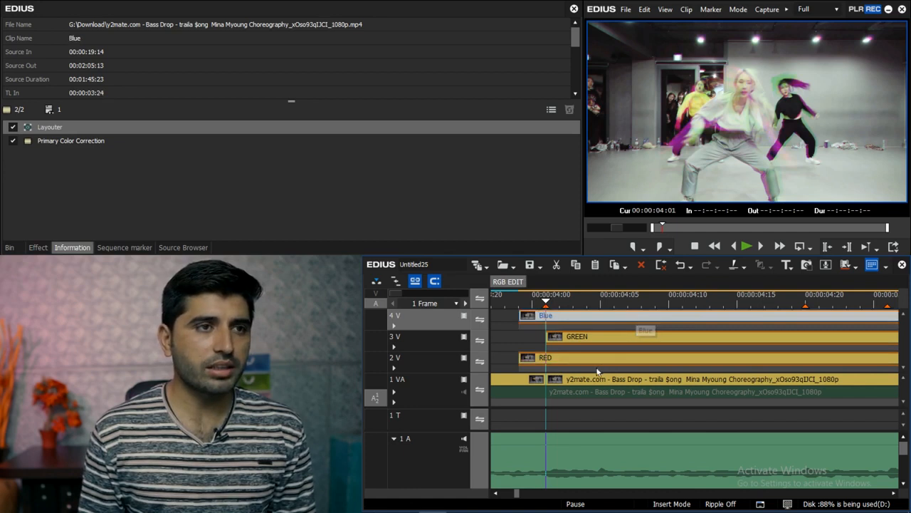
{"action": "left_click_drag", "start_coordinate": [609, 367], "coordinate": [614, 341]}
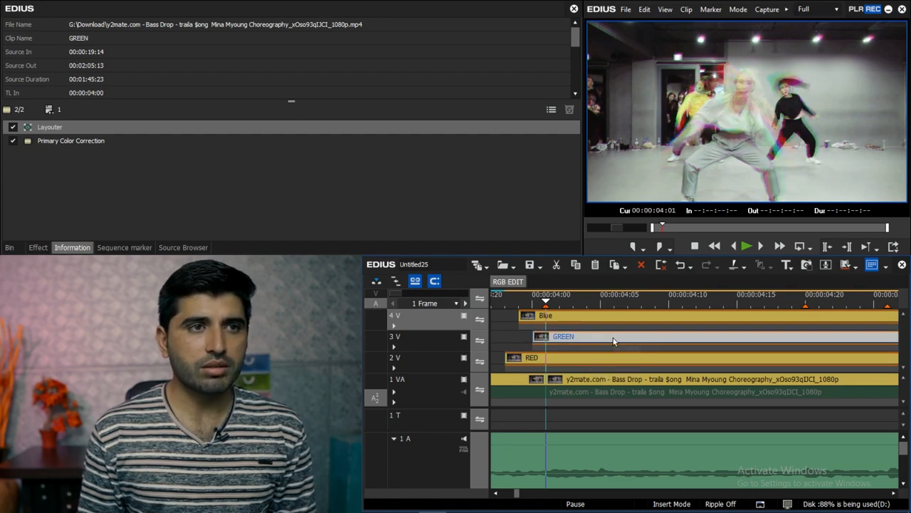
- Split the RED, GREEN and Blue clips at 00:00:04:01, delete the pieces before the cut, and preview at 00:00:04:05
{"action": "left_click", "coordinate": [536, 358]}
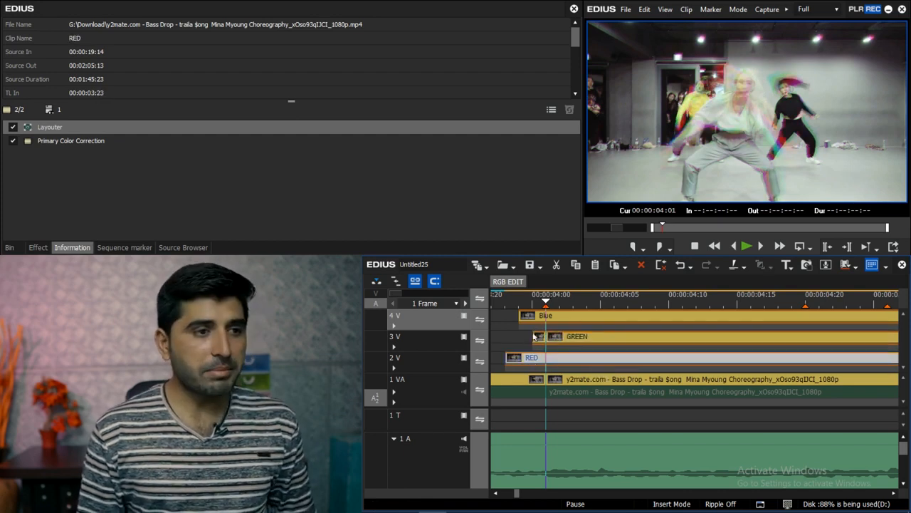
{"action": "left_click", "coordinate": [538, 318]}
{"action": "left_click_drag", "start_coordinate": [538, 325], "coordinate": [541, 324]}
{"action": "left_click", "coordinate": [540, 335]}
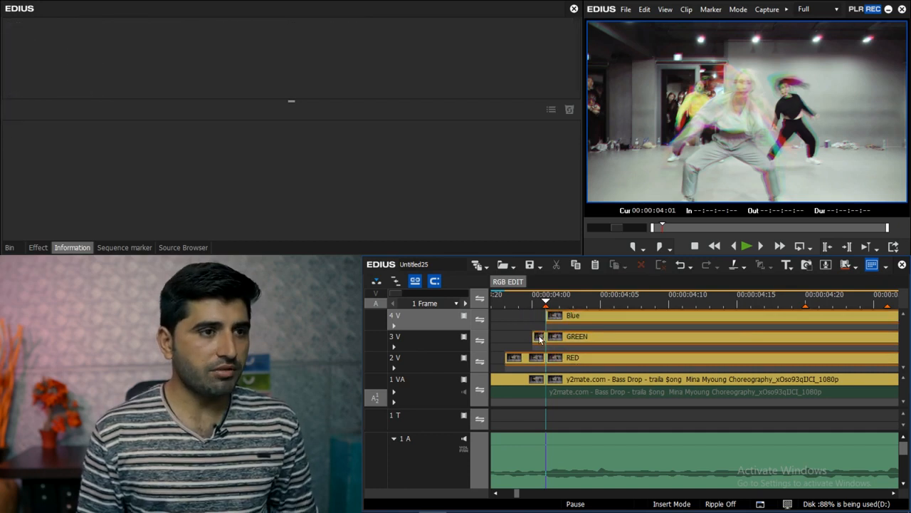
{"action": "key", "text": "Delete"}
{"action": "left_click", "coordinate": [528, 363]}
{"action": "key", "text": "Delete"}
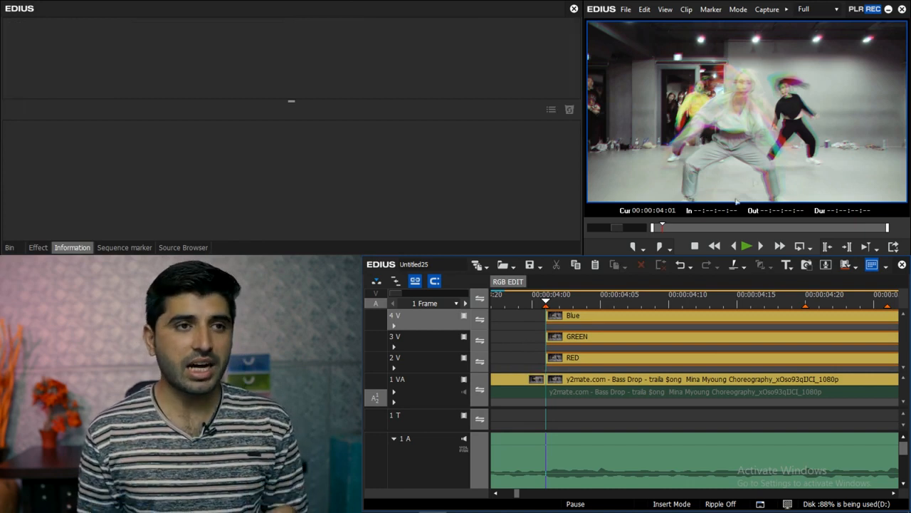
{"action": "left_click_drag", "start_coordinate": [549, 300], "coordinate": [601, 309]}
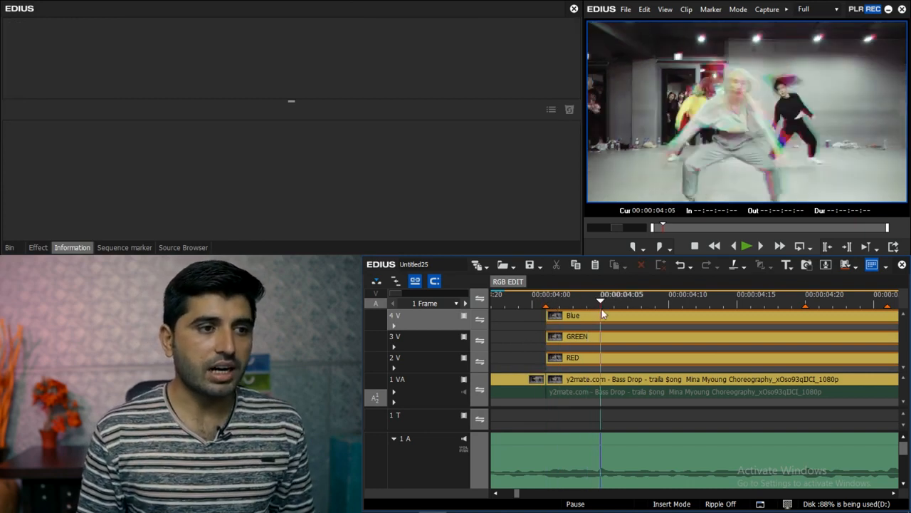